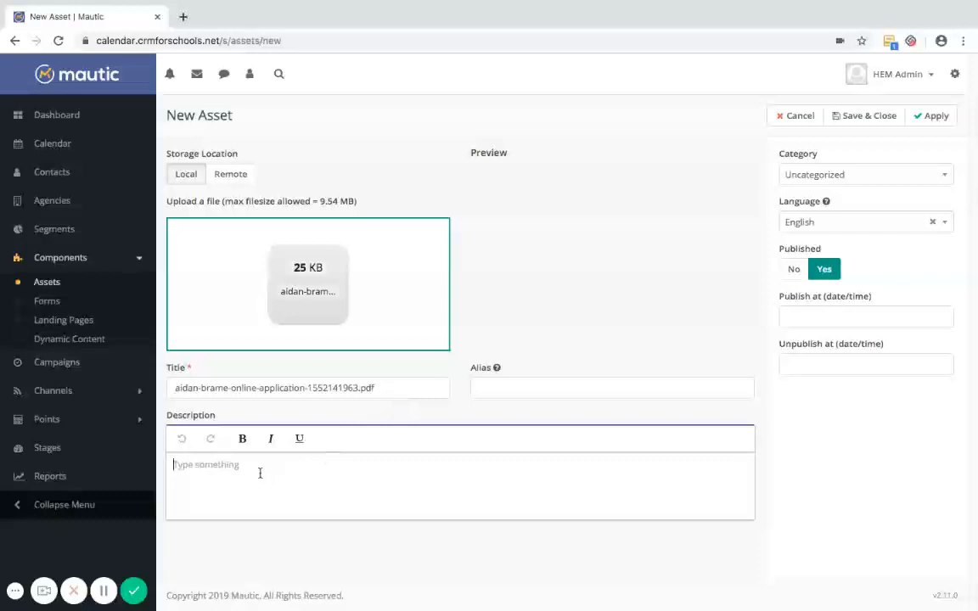
- Save the new PDF asset, review its document preview, and return to the asset list
{"action": "left_click", "coordinate": [863, 118]}
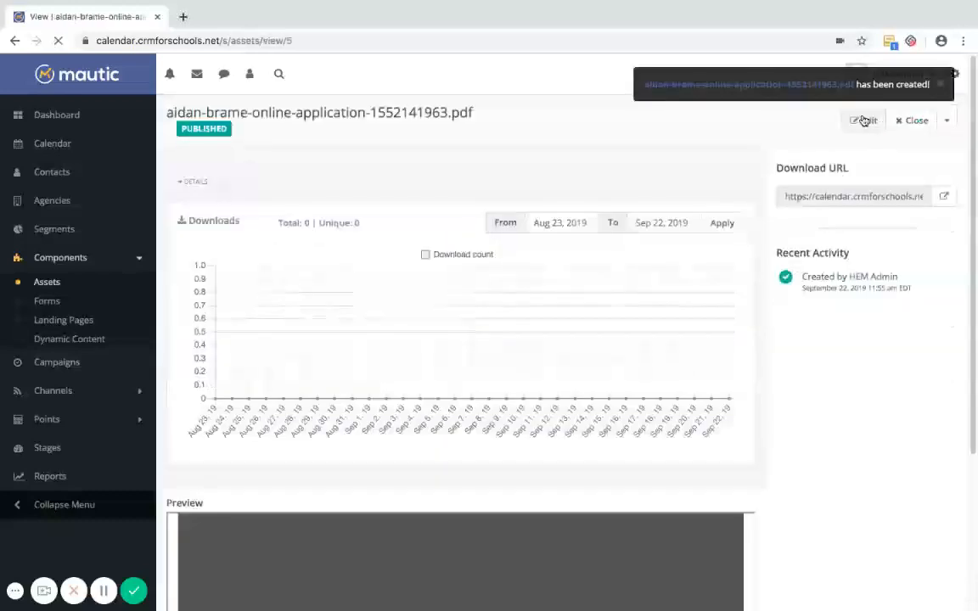
{"action": "left_click_drag", "start_coordinate": [974, 132], "coordinate": [976, 297]}
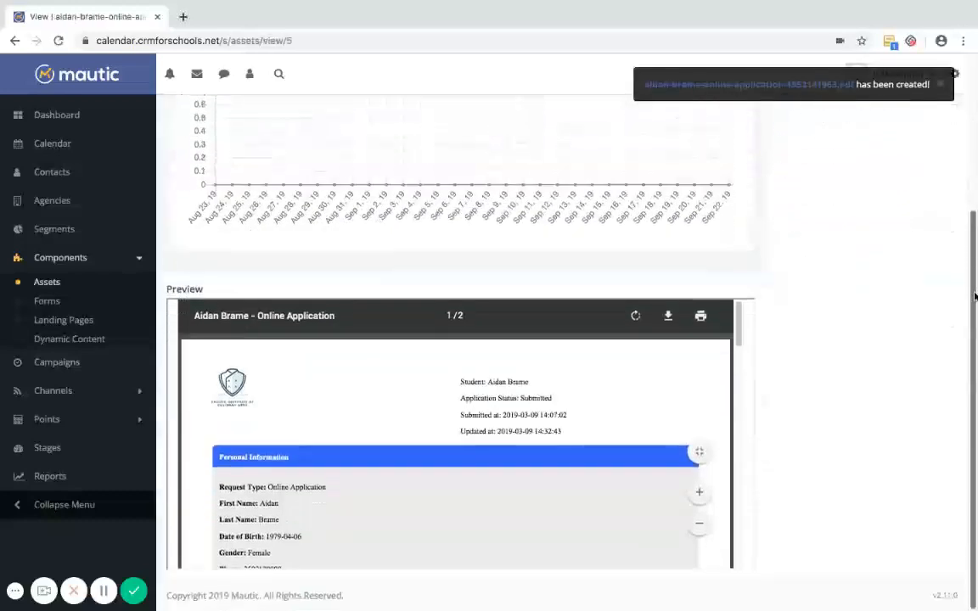
{"action": "mouse_move", "coordinate": [735, 323]}
{"action": "left_mouse_down"}
{"action": "mouse_move", "coordinate": [741, 458]}
{"action": "mouse_move", "coordinate": [728, 328]}
{"action": "left_mouse_up"}
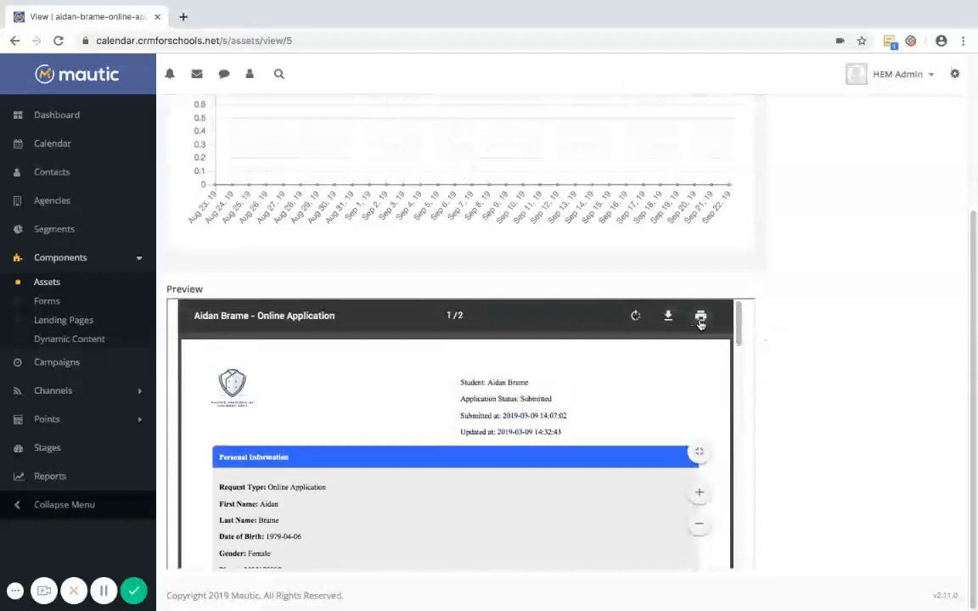
{"action": "left_click_drag", "start_coordinate": [971, 328], "coordinate": [977, 161]}
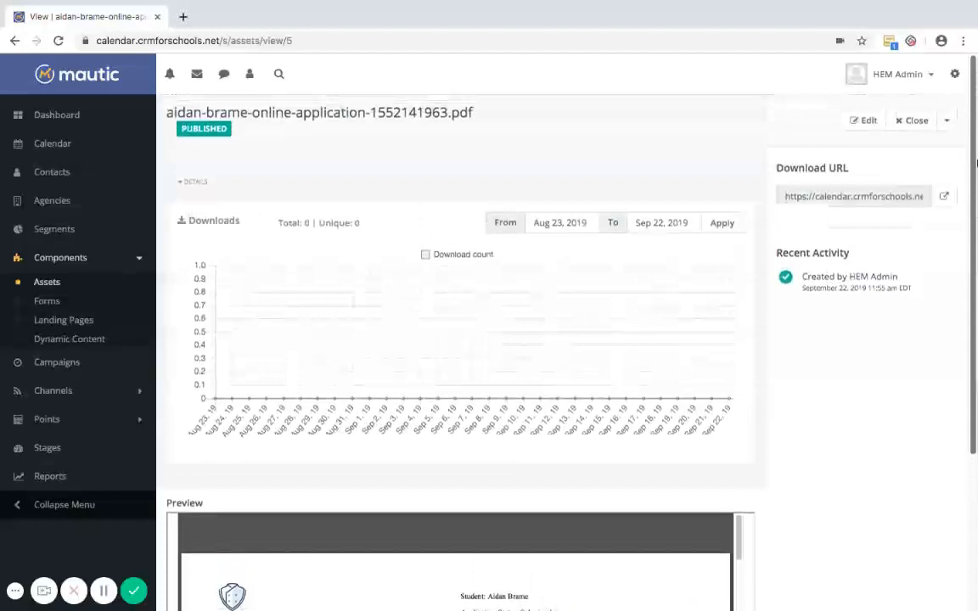
{"action": "left_click", "coordinate": [921, 124]}
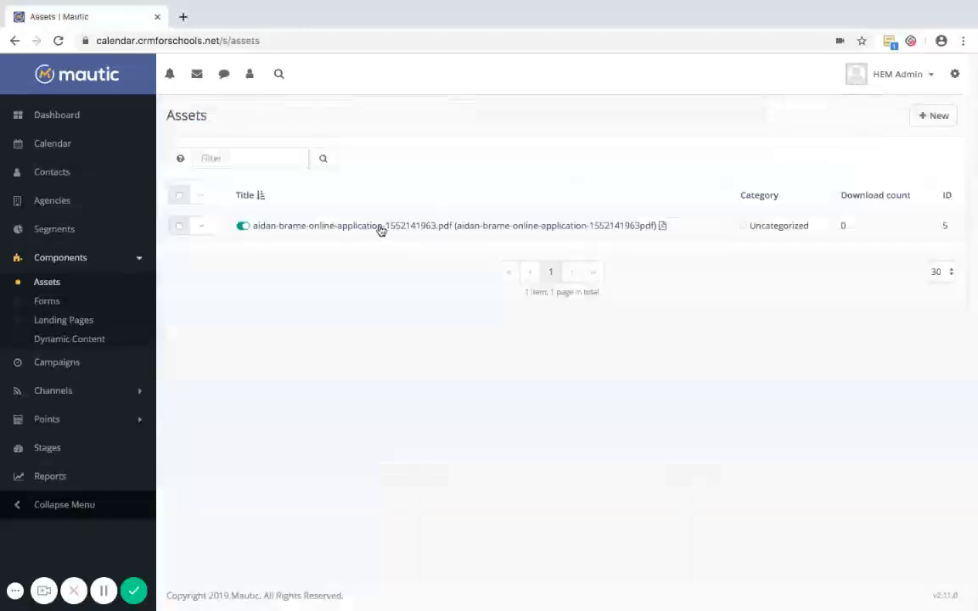
- Start a custom email to contact ID 143, attach the uploaded application PDF, and cancel the email
{"action": "left_click", "coordinate": [49, 174]}
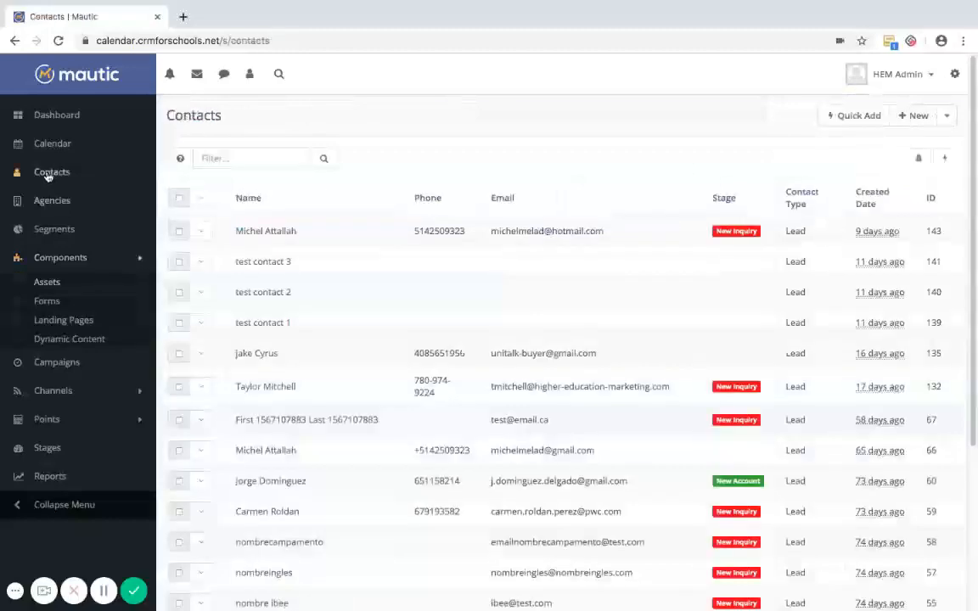
{"action": "left_click", "coordinate": [271, 231]}
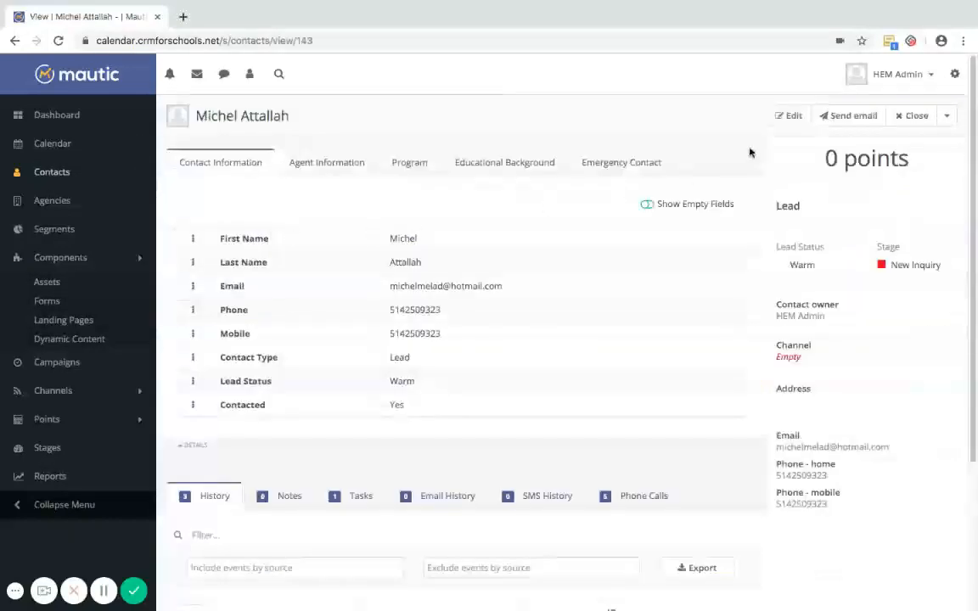
{"action": "left_click", "coordinate": [839, 117]}
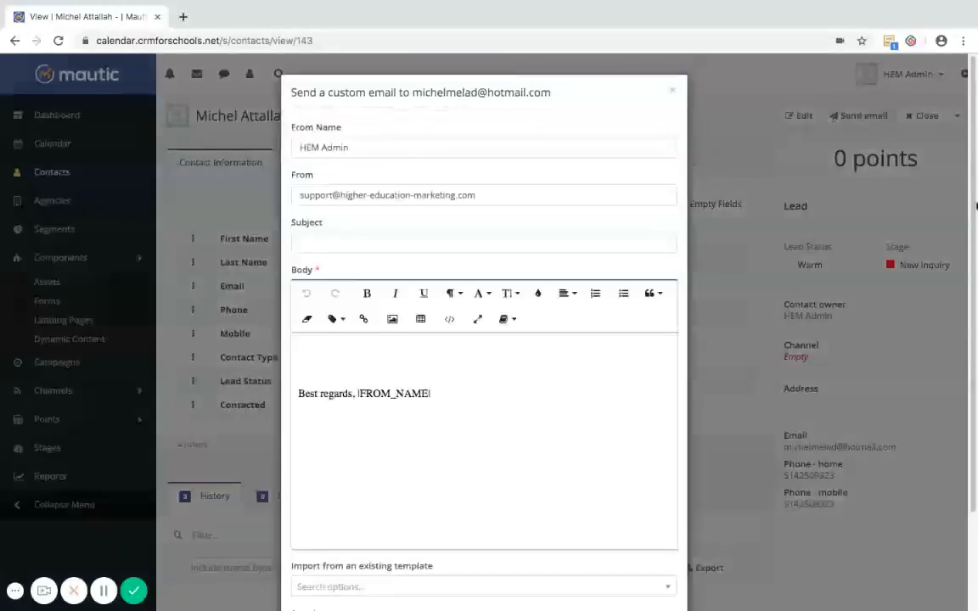
{"action": "scroll", "coordinate": [484, 382], "scroll_direction": "down", "scroll_amount": 3}
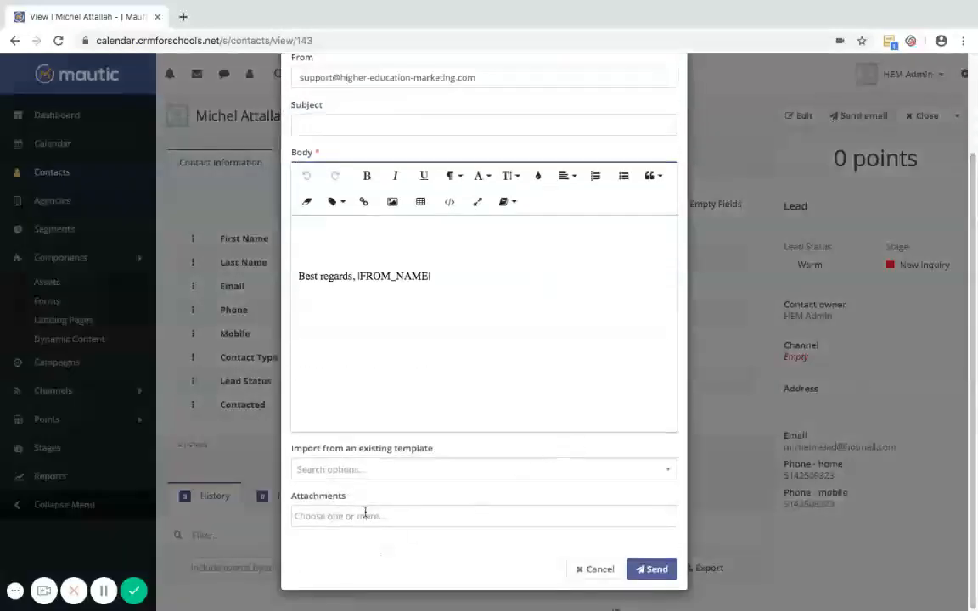
{"action": "left_click", "coordinate": [367, 516]}
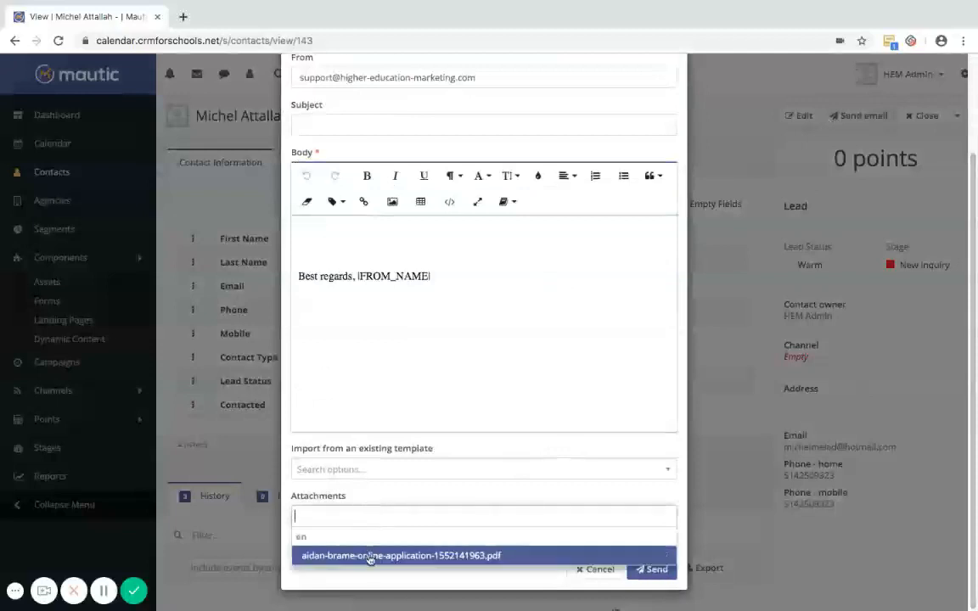
{"action": "left_click", "coordinate": [371, 556]}
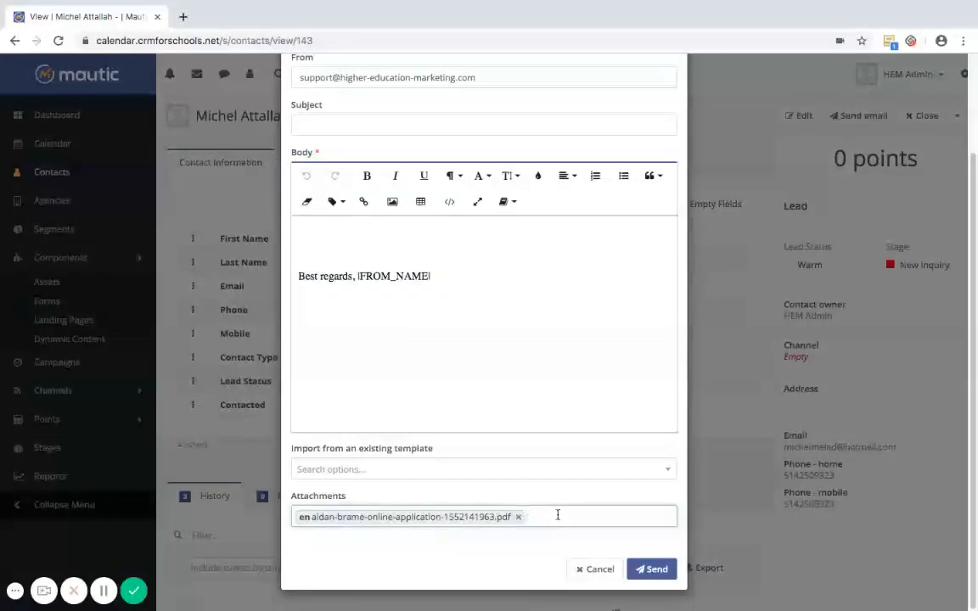
{"action": "left_click", "coordinate": [595, 570]}
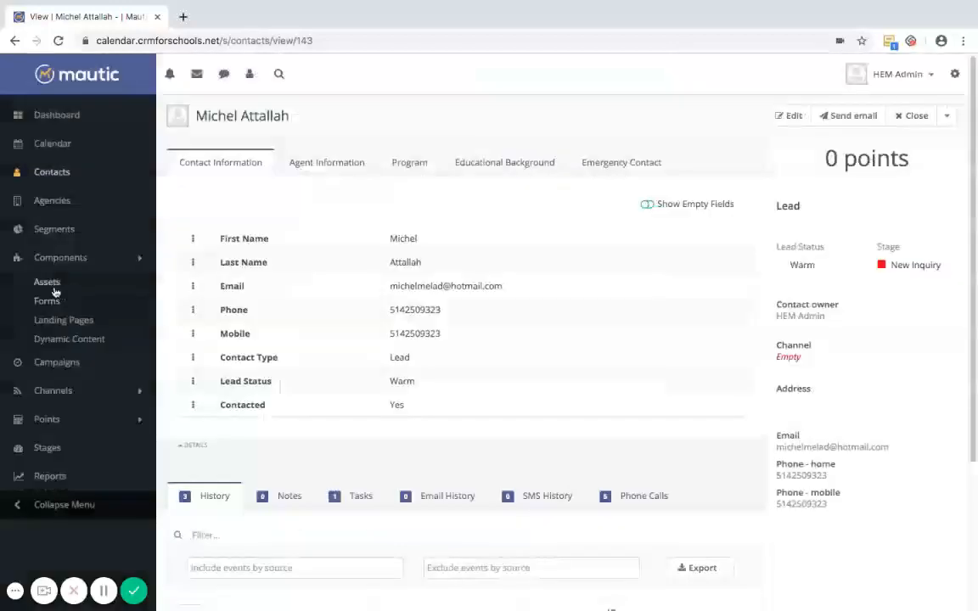
- Open the uploaded application PDF asset and copy its download URL
{"action": "left_click", "coordinate": [48, 284]}
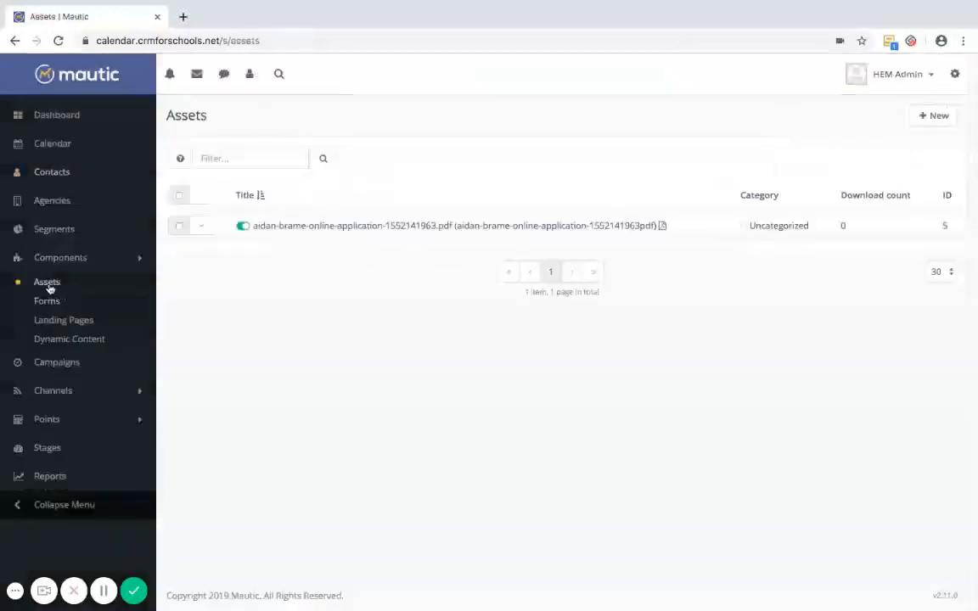
{"action": "left_click", "coordinate": [343, 226]}
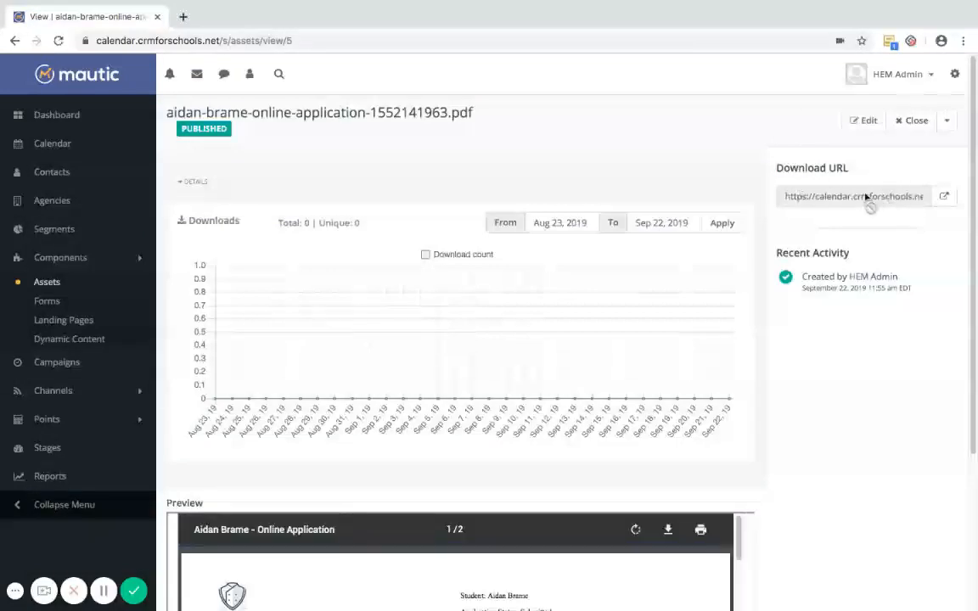
{"action": "left_click", "coordinate": [867, 197]}
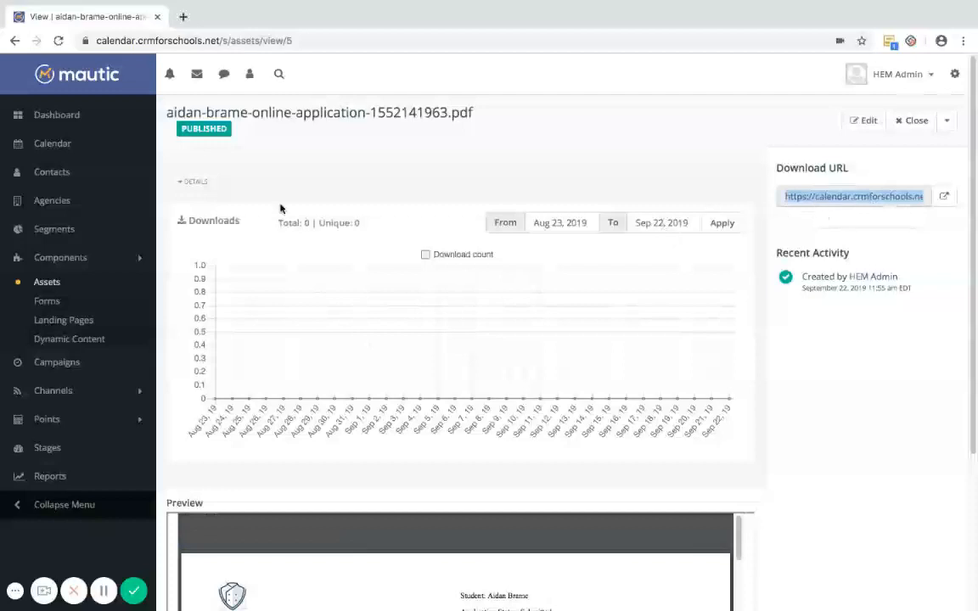
- Start a custom email to contact ID 143 with "Download here" above the signature in the body
{"action": "left_click", "coordinate": [49, 178]}
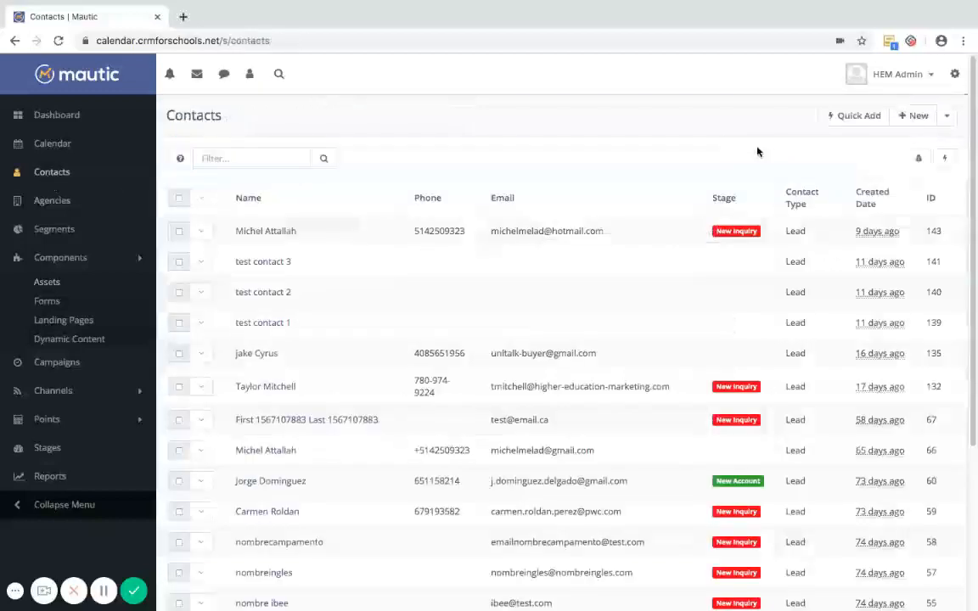
{"action": "left_click", "coordinate": [255, 231]}
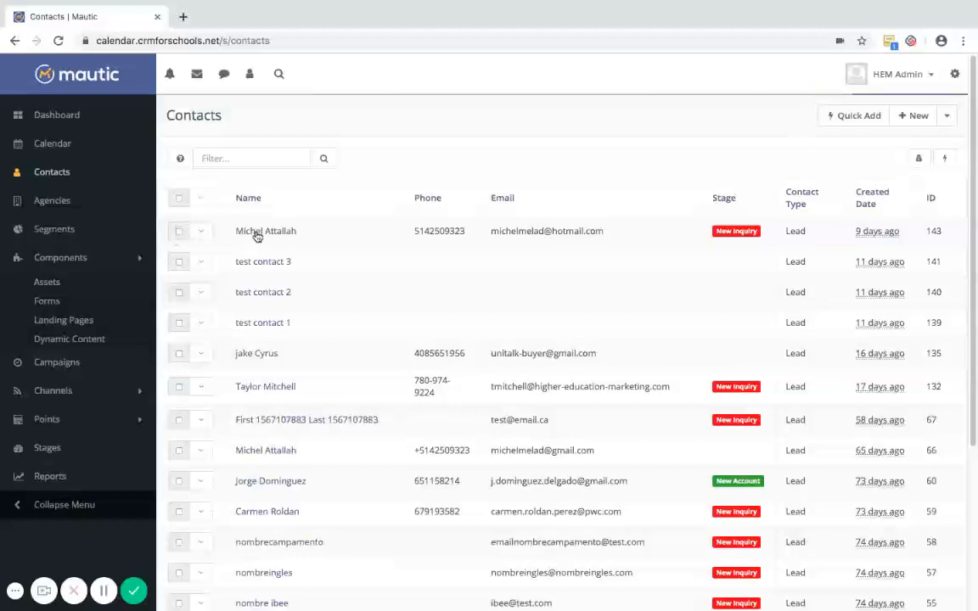
{"action": "left_click", "coordinate": [846, 116]}
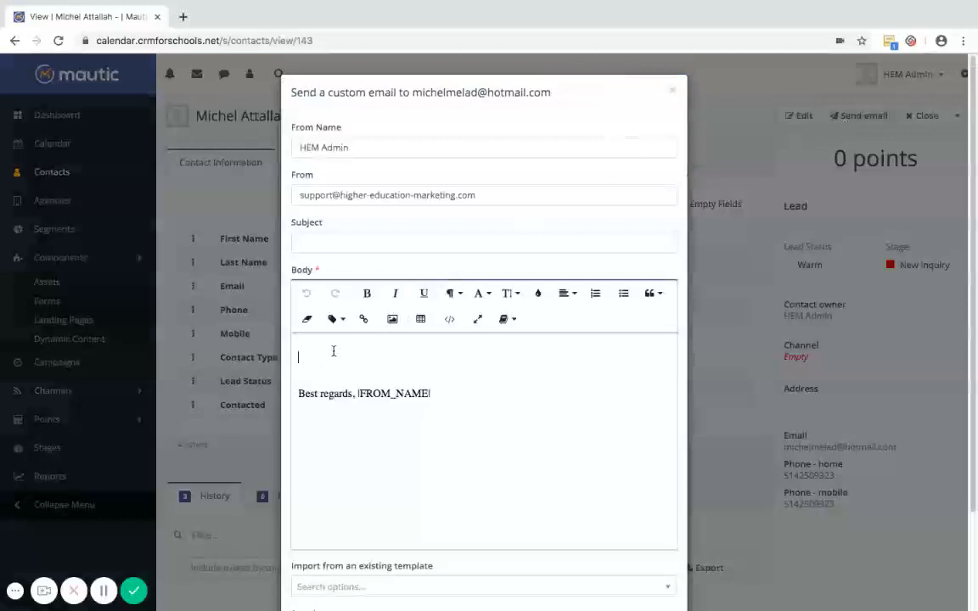
{"action": "type", "text": "Download here"}
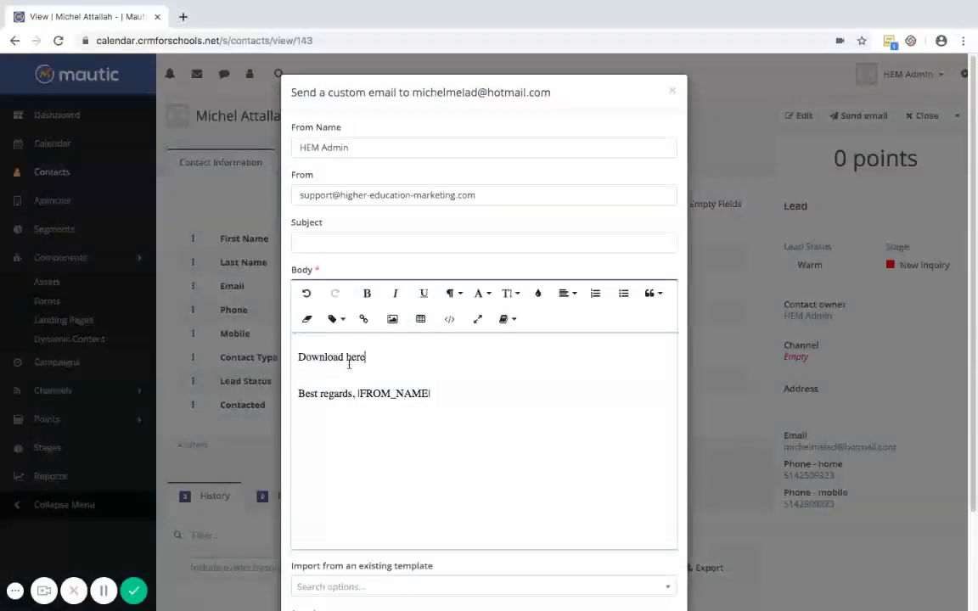
- Link the word "here" in the email body to the copied asset download URL, and close the email without sending
{"action": "left_click_drag", "start_coordinate": [364, 357], "coordinate": [346, 358]}
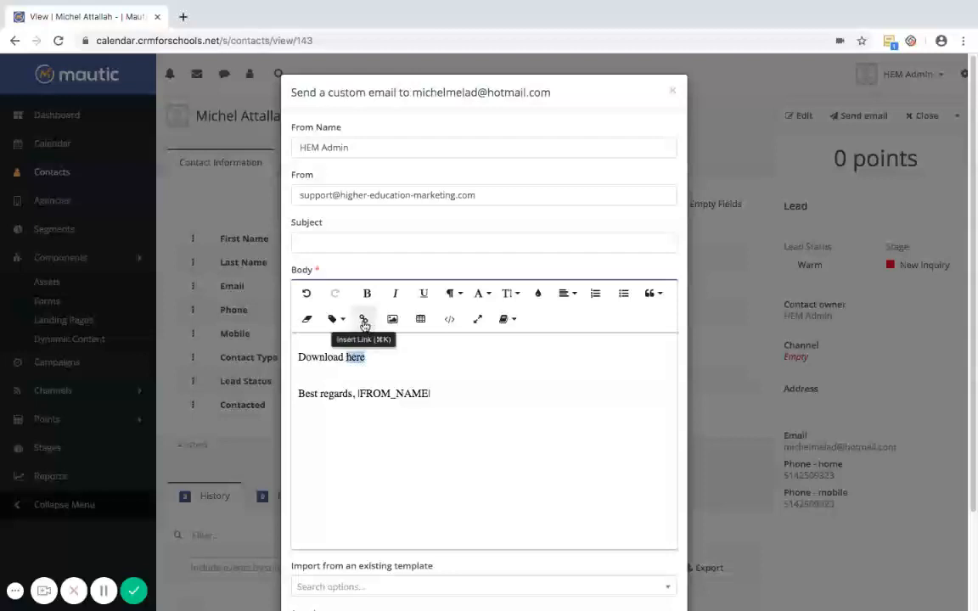
{"action": "left_click", "coordinate": [361, 320]}
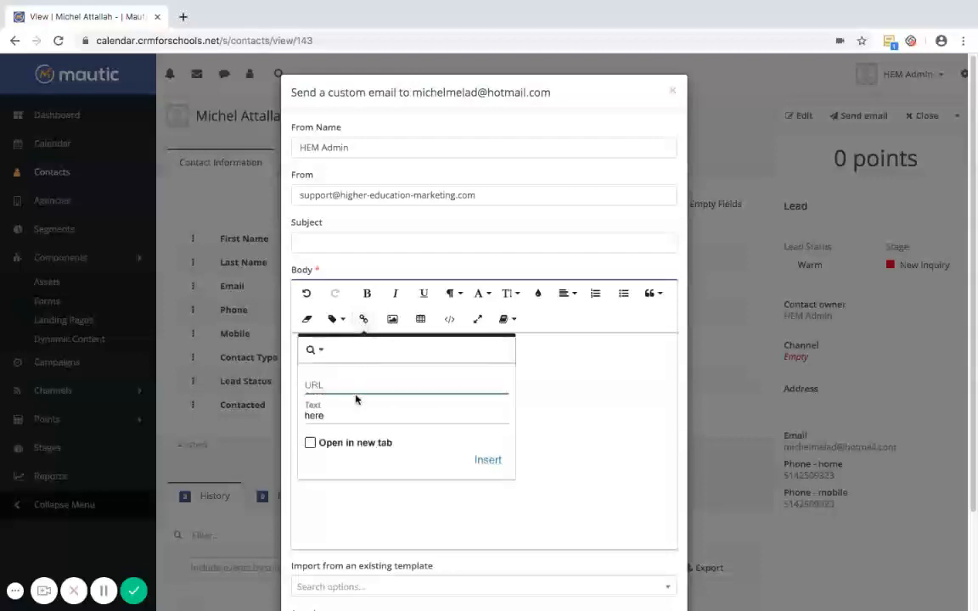
{"action": "key", "text": "ctrl+v"}
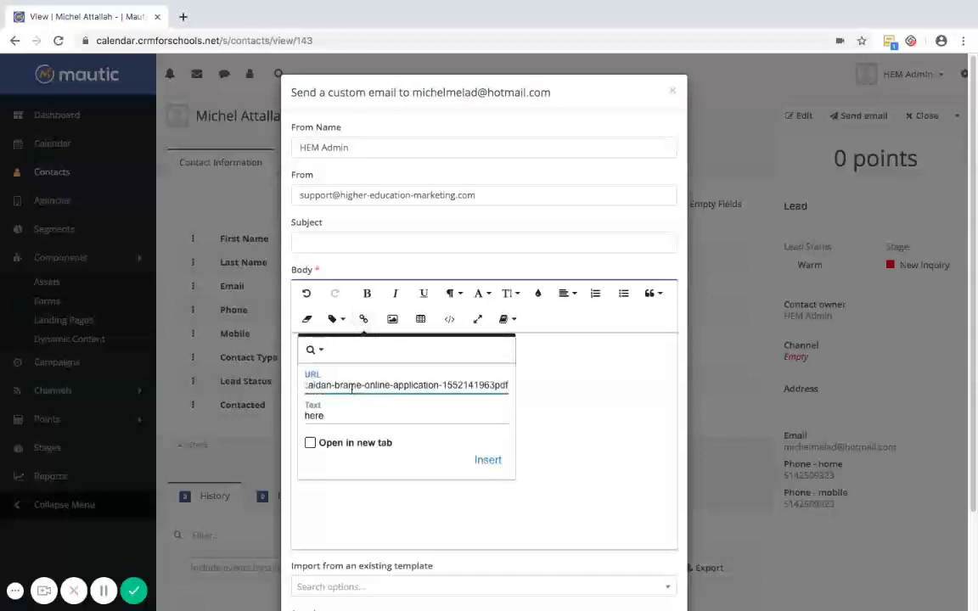
{"action": "left_click", "coordinate": [487, 461]}
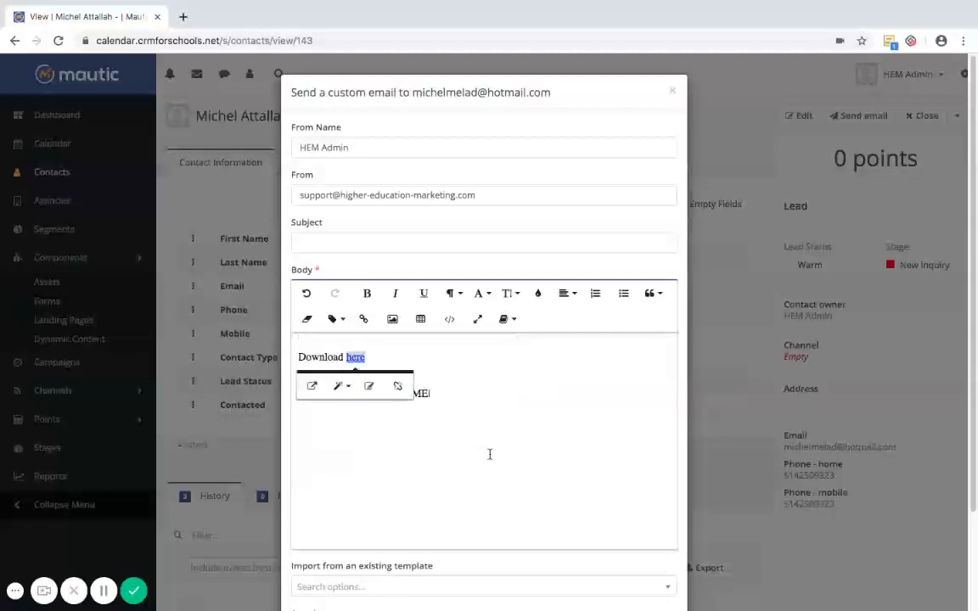
{"action": "left_click", "coordinate": [443, 361]}
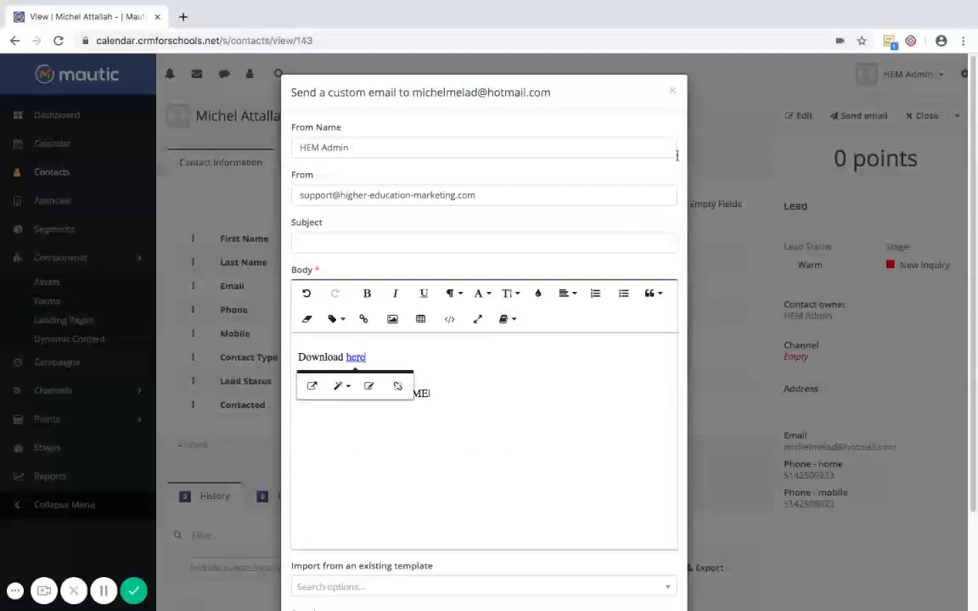
{"action": "left_click", "coordinate": [675, 92]}
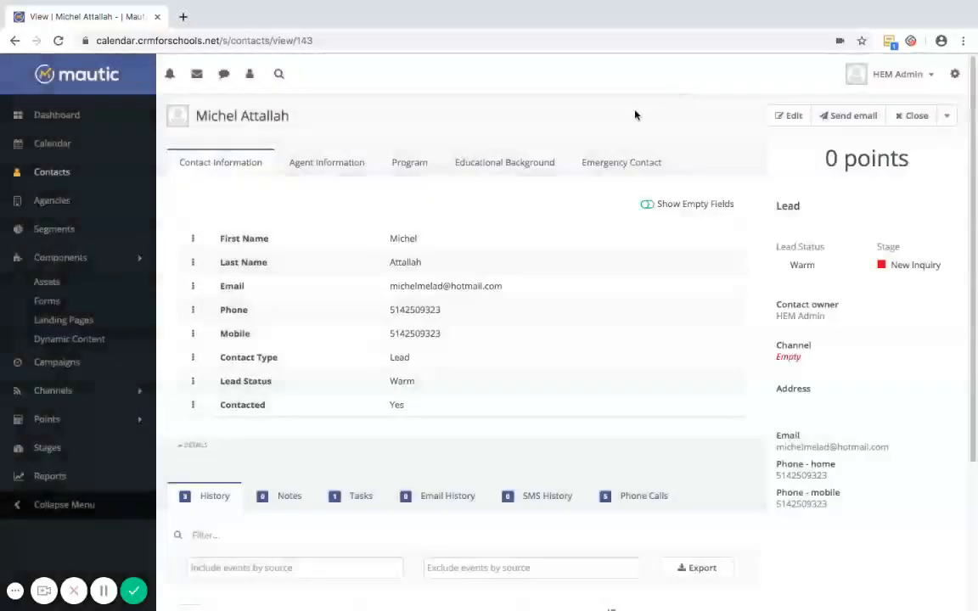
- Attach the uploaded application PDF in the advanced settings of the Test email, and cancel the edit to return to the email list
{"action": "left_click", "coordinate": [48, 392]}
{"action": "left_click", "coordinate": [48, 358]}
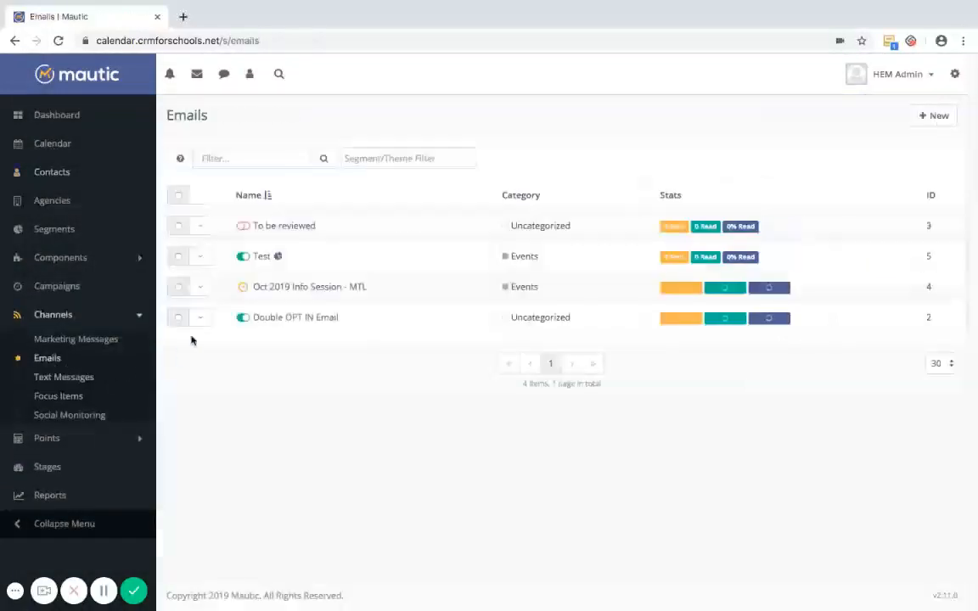
{"action": "left_click", "coordinate": [202, 257]}
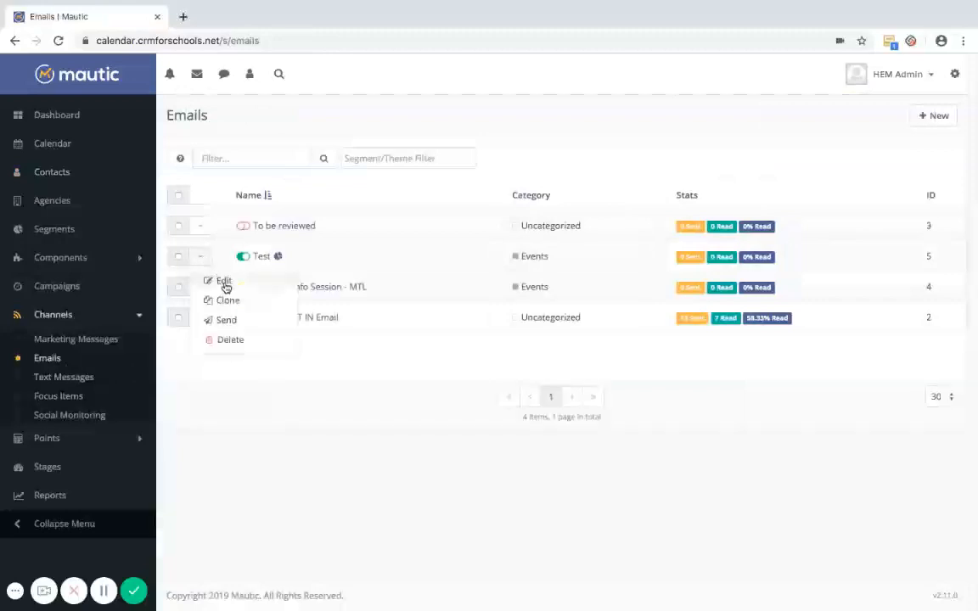
{"action": "left_click", "coordinate": [224, 281]}
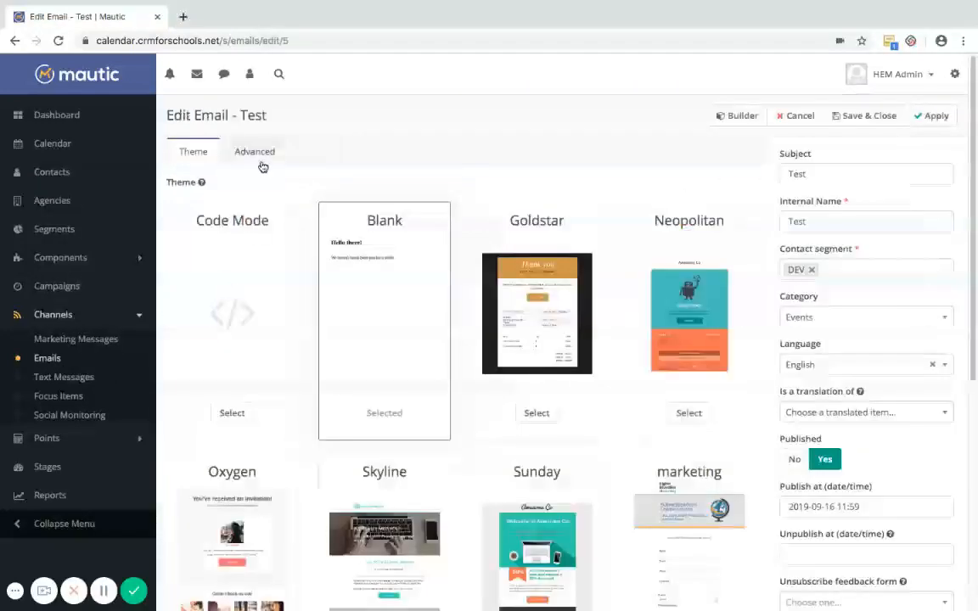
{"action": "left_click", "coordinate": [238, 151]}
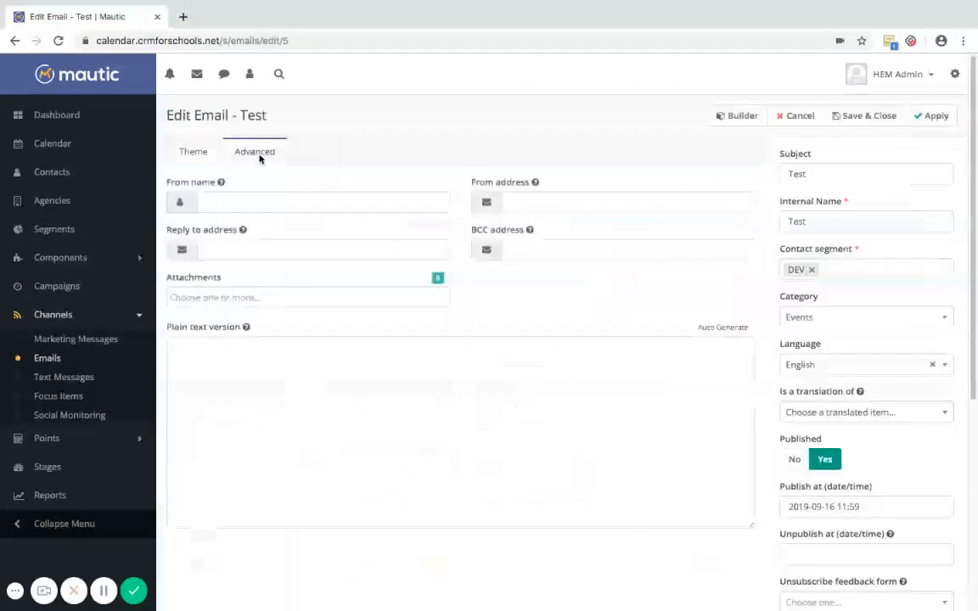
{"action": "left_click", "coordinate": [251, 294]}
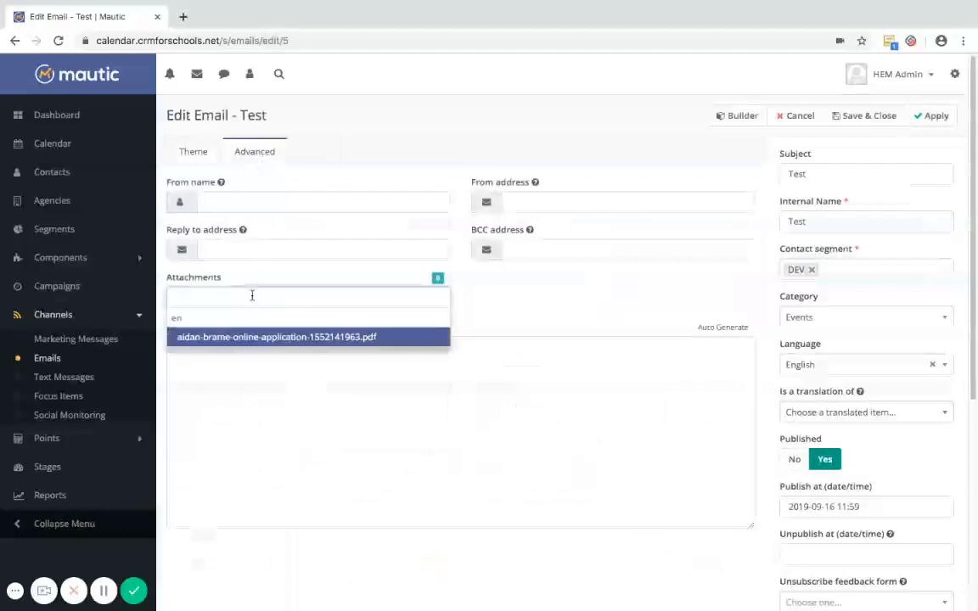
{"action": "left_click", "coordinate": [255, 337]}
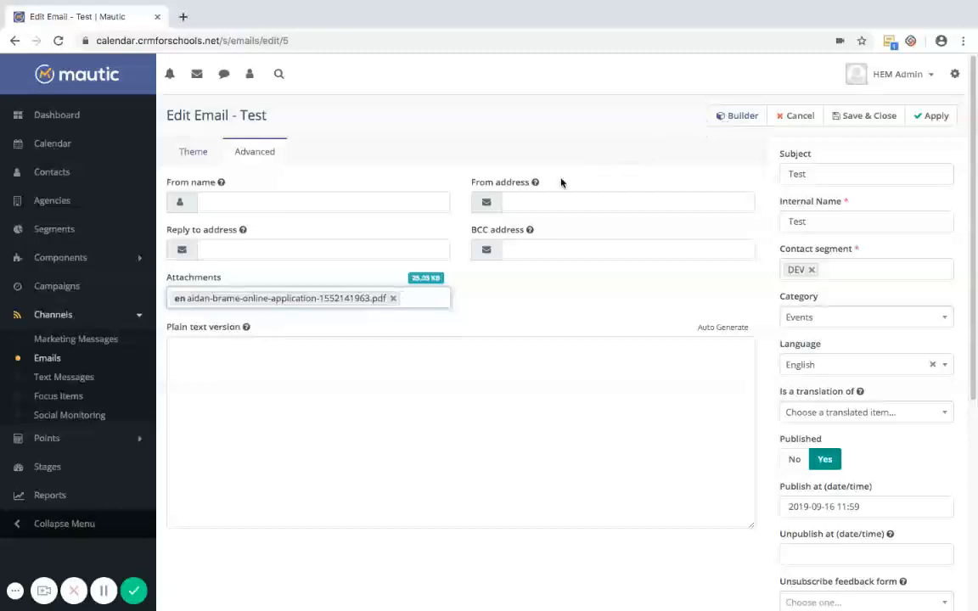
{"action": "left_click", "coordinate": [800, 116]}
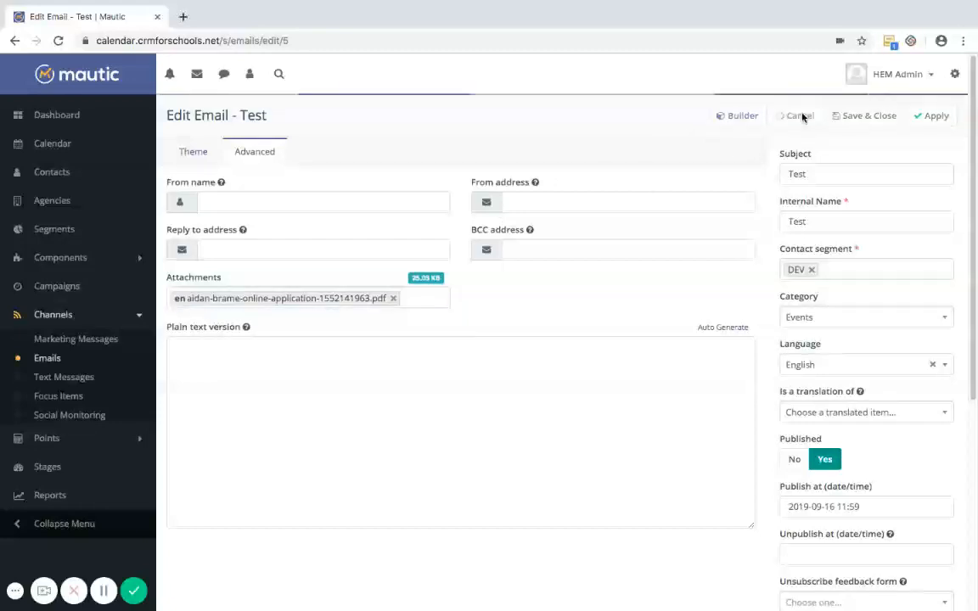
{"action": "left_click", "coordinate": [908, 121]}
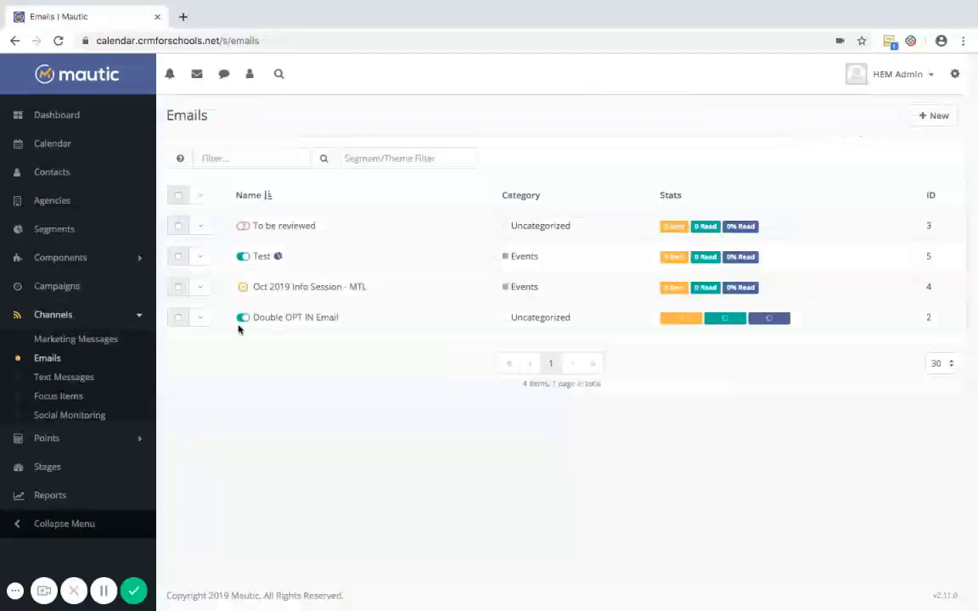
- Open the Double OPT IN Email for editing in the email builder
{"action": "left_click", "coordinate": [201, 321]}
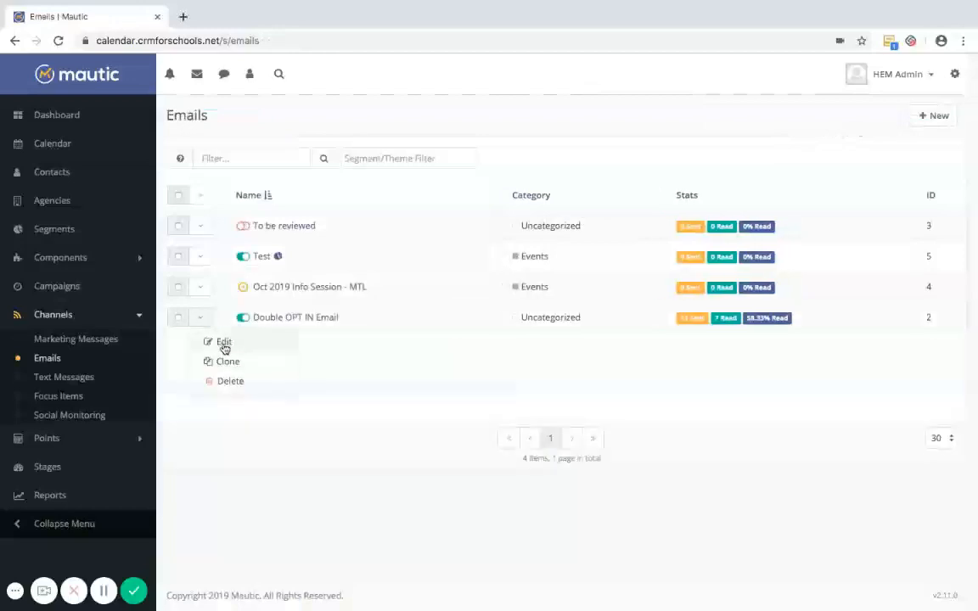
{"action": "left_click", "coordinate": [221, 342]}
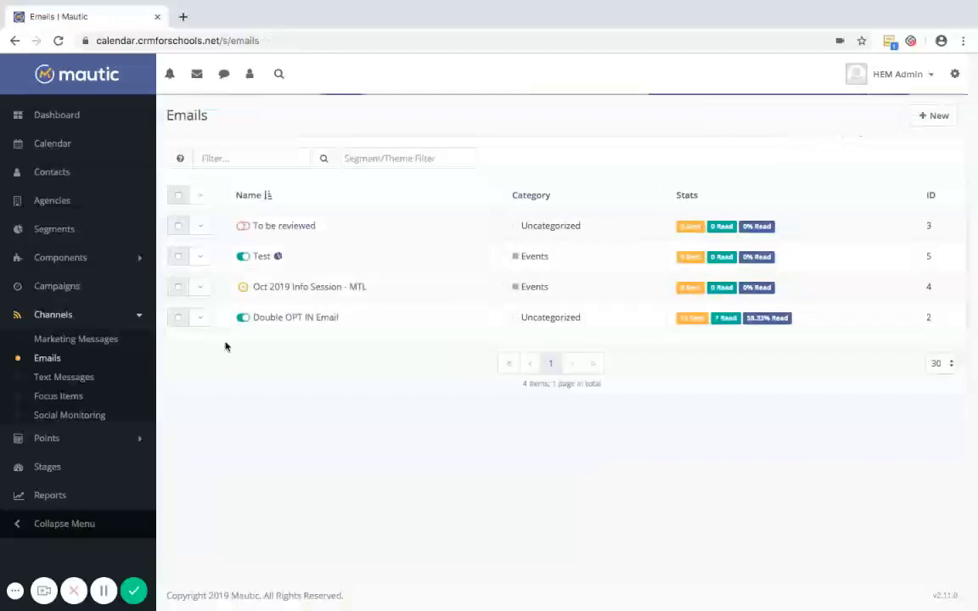
{"action": "left_click", "coordinate": [737, 116]}
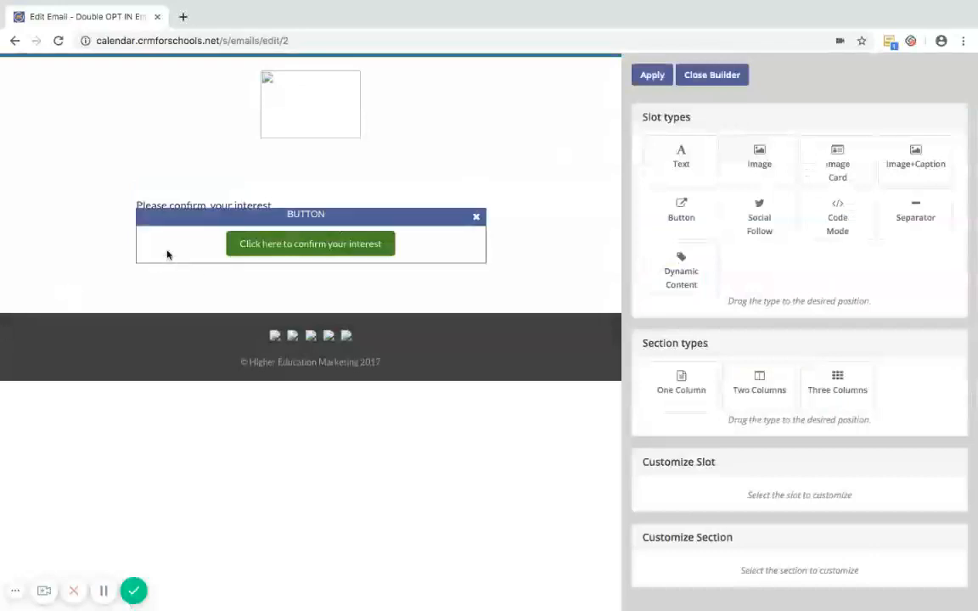
- Change the text of the green confirmation button in the email body to "Download here"
{"action": "left_click", "coordinate": [167, 251]}
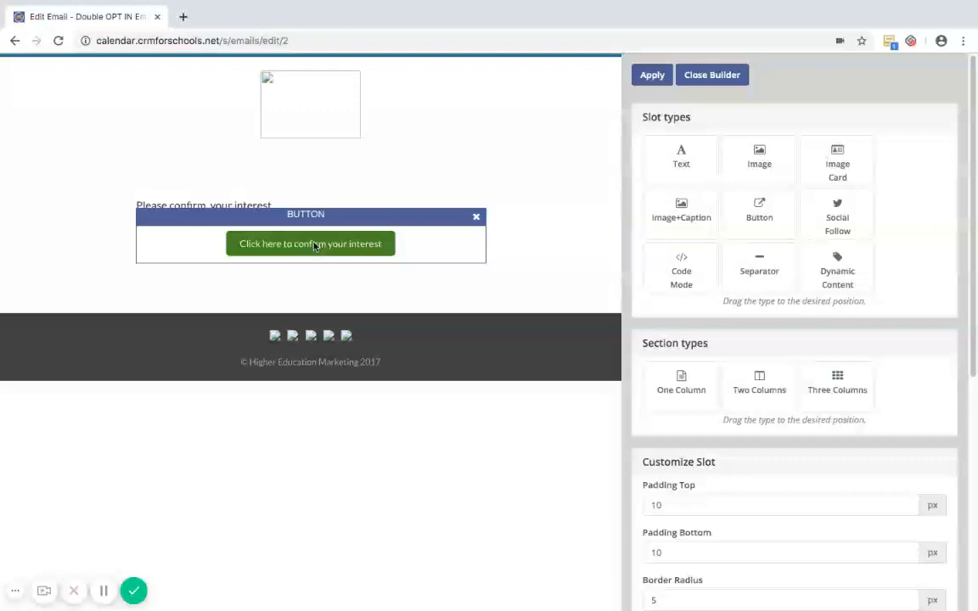
{"action": "left_click_drag", "start_coordinate": [976, 180], "coordinate": [976, 380]}
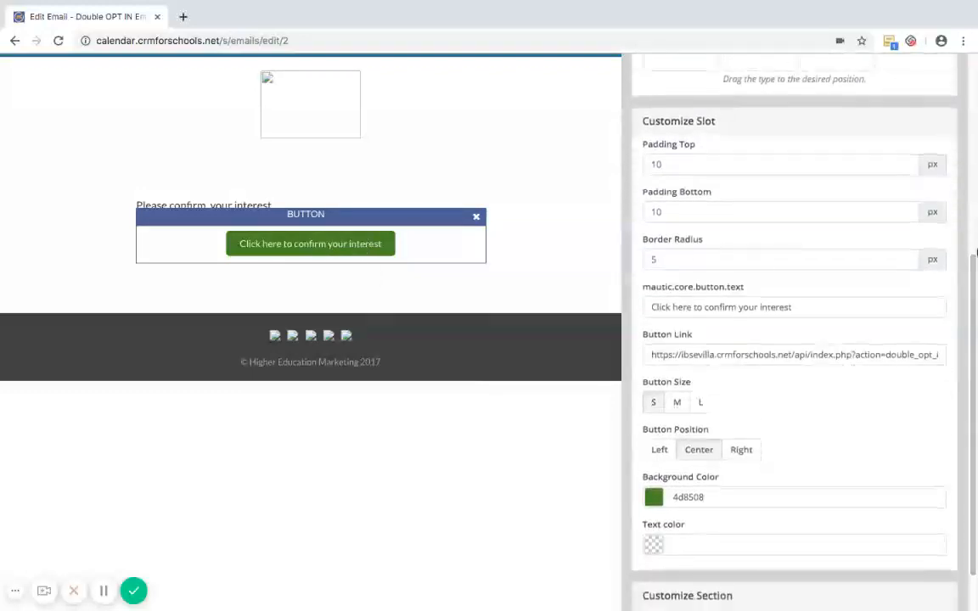
{"action": "left_click_drag", "start_coordinate": [977, 267], "coordinate": [976, 260]}
{"action": "left_click_drag", "start_coordinate": [803, 319], "coordinate": [650, 316]}
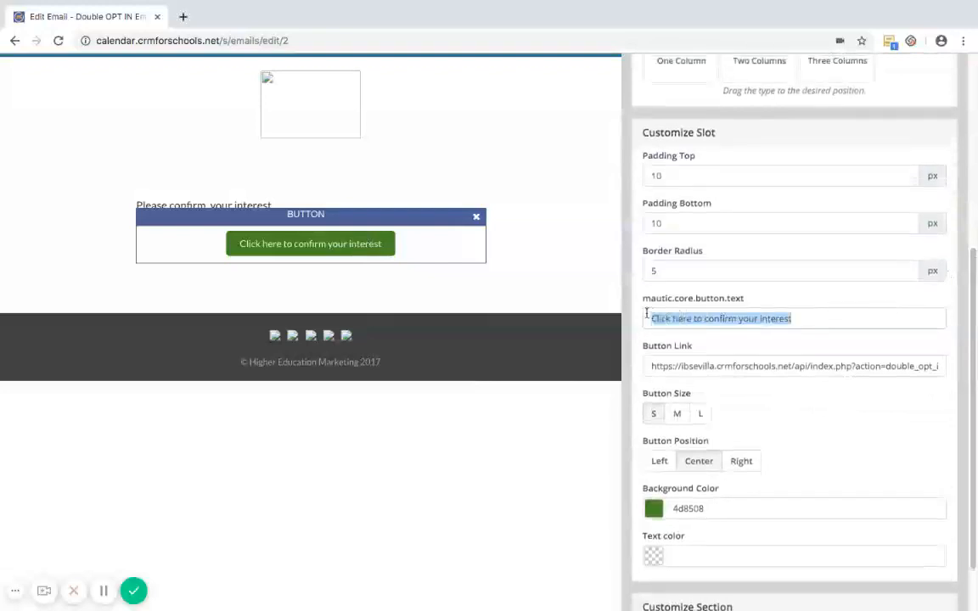
{"action": "type", "text": "Download here"}
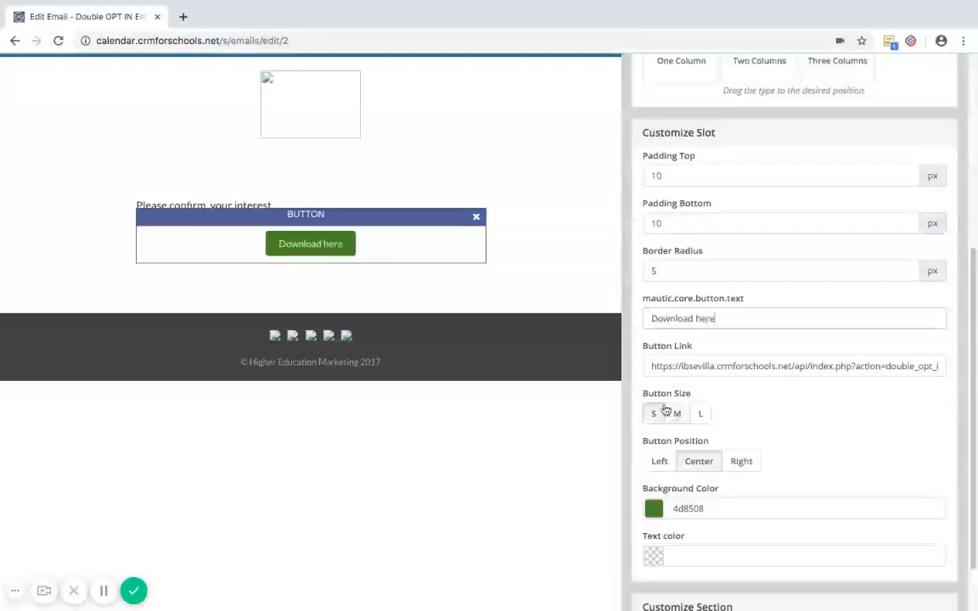
- Replace the button's link with the copied asset download URL and apply the change to the email
{"action": "left_click_drag", "start_coordinate": [649, 366], "coordinate": [966, 368]}
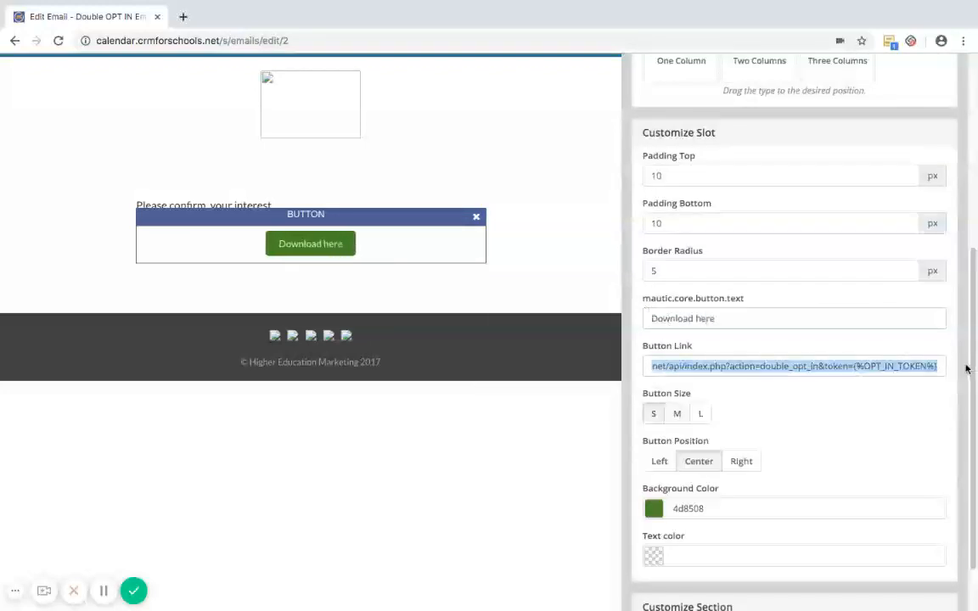
{"action": "key", "text": "ctrl+v"}
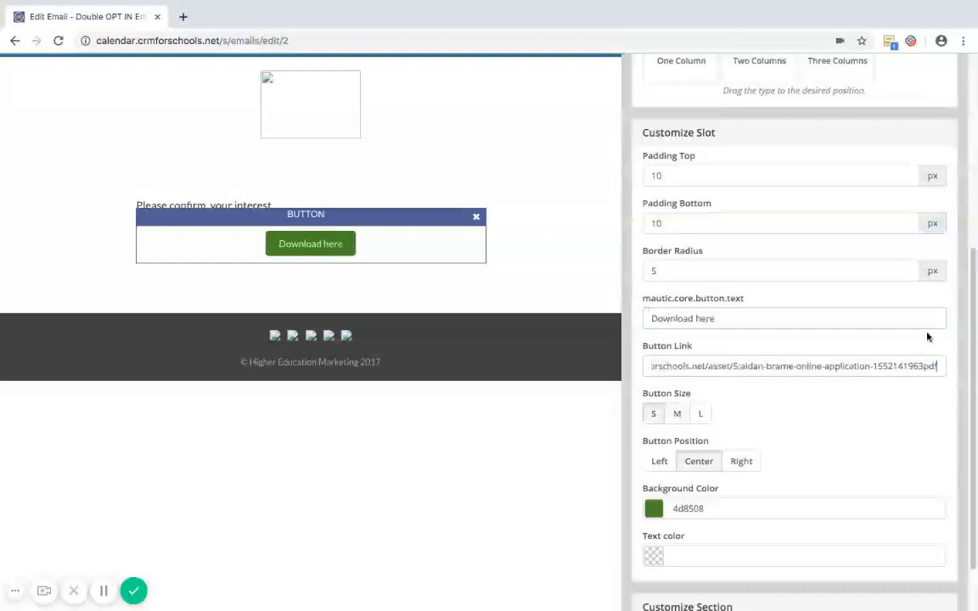
{"action": "scroll", "coordinate": [967, 220], "scroll_direction": "up", "scroll_amount": 2}
{"action": "scroll", "coordinate": [967, 220], "scroll_direction": "up", "scroll_amount": 3}
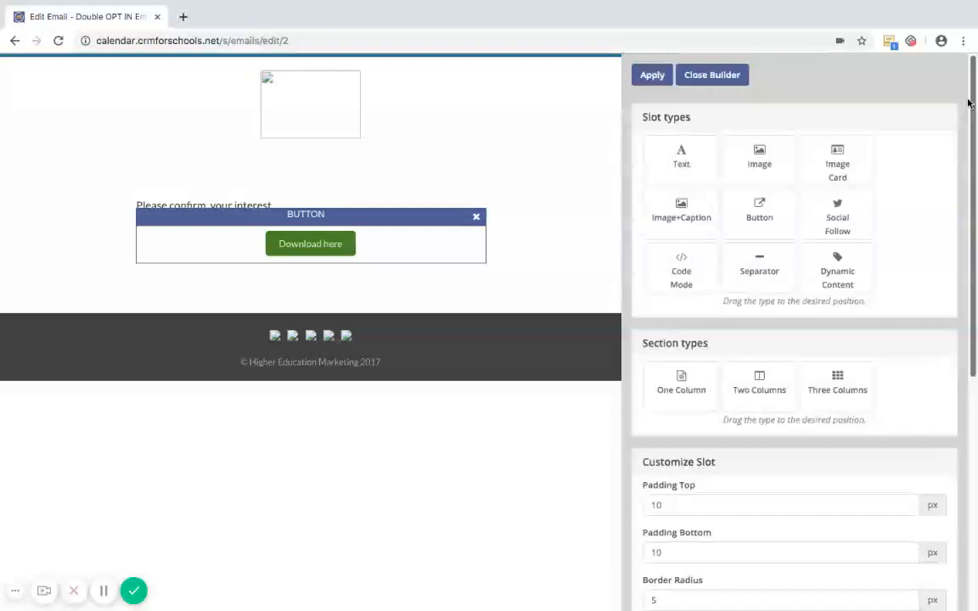
{"action": "left_click", "coordinate": [651, 76]}
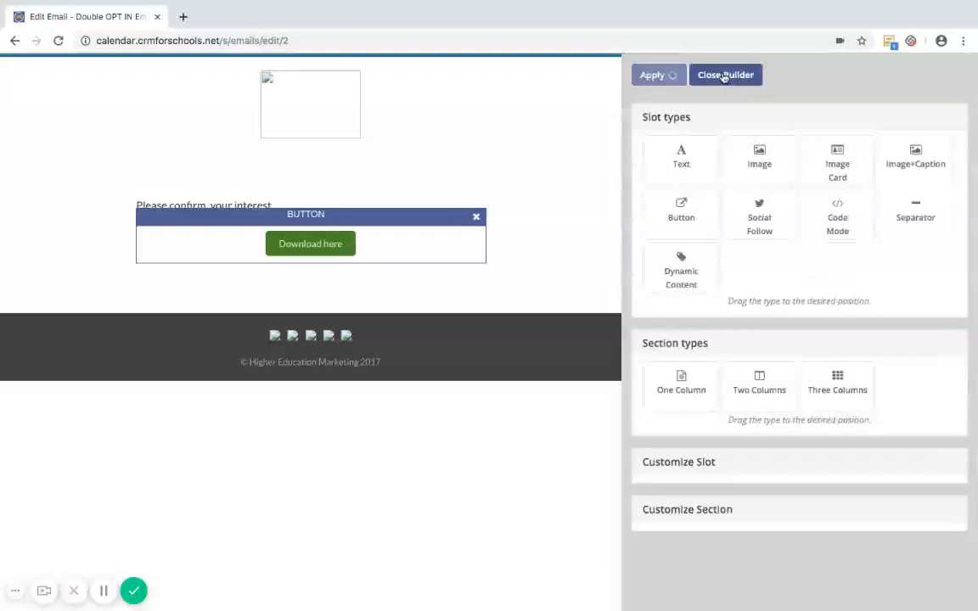
- Close the email builder and exit the Double OPT IN Email's edit form without saving again
{"action": "left_click", "coordinate": [724, 75]}
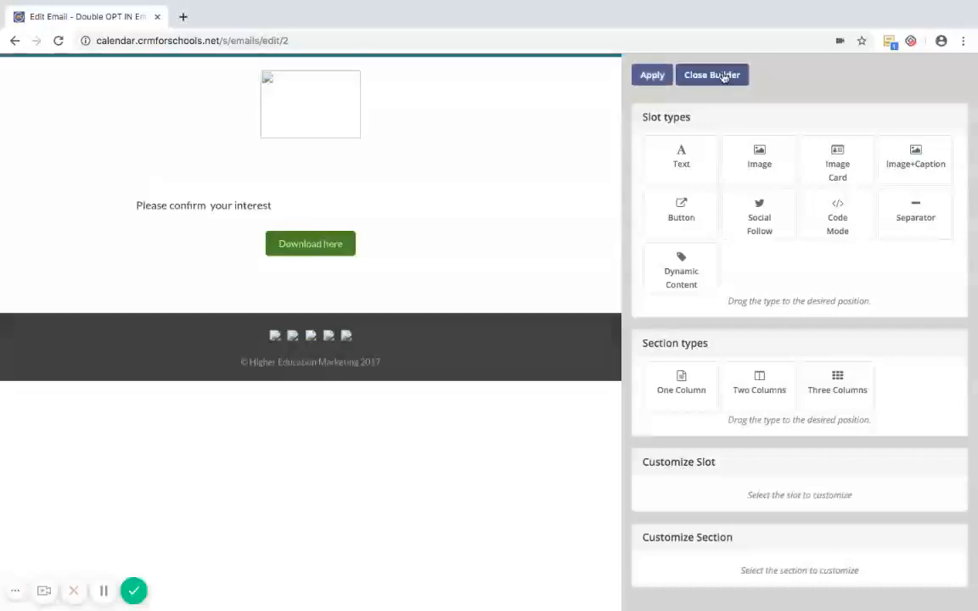
{"action": "left_click", "coordinate": [722, 76]}
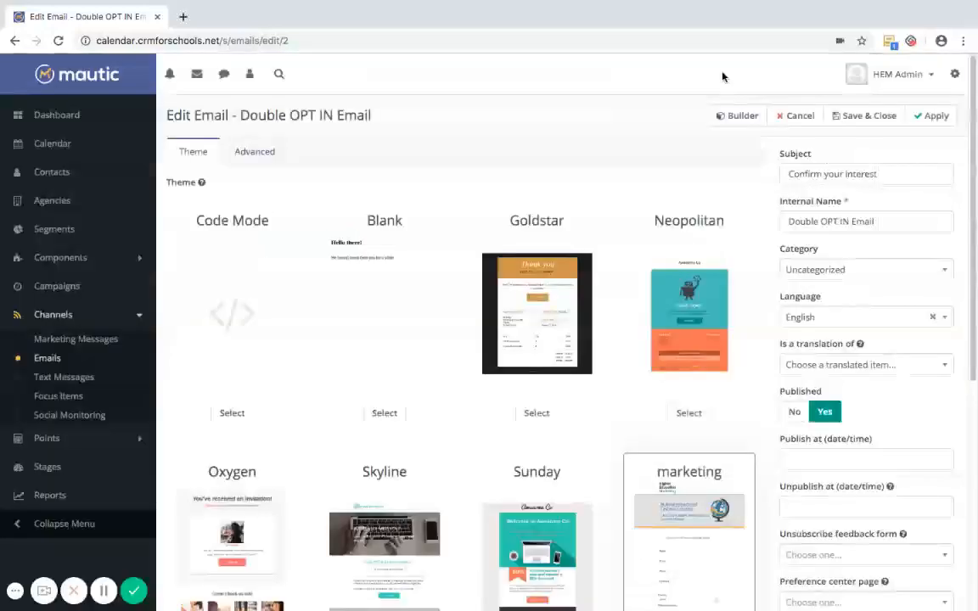
{"action": "left_click", "coordinate": [799, 116]}
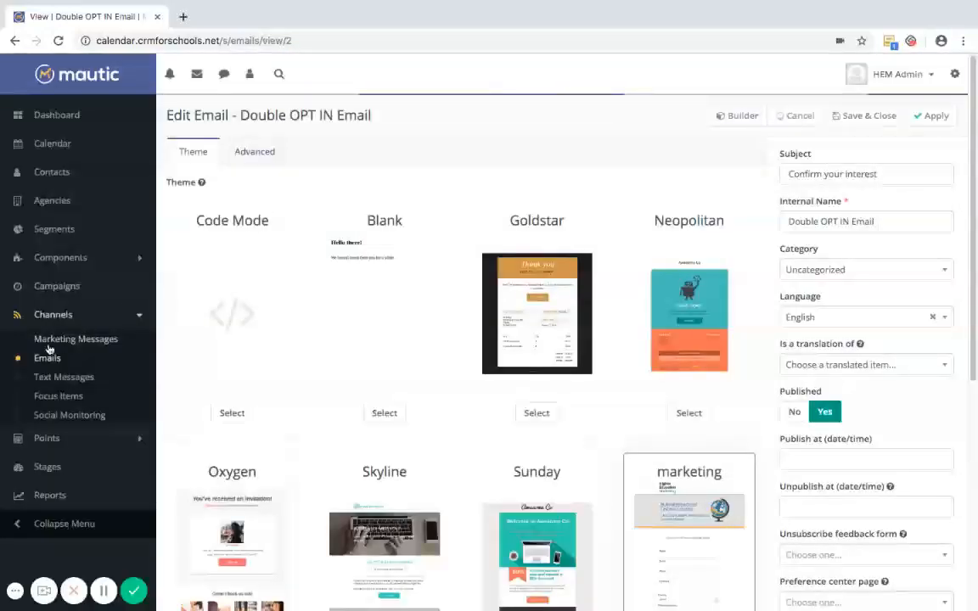
- Delete the uploaded application PDF from the Assets list and confirm the deletion
{"action": "left_click", "coordinate": [49, 259]}
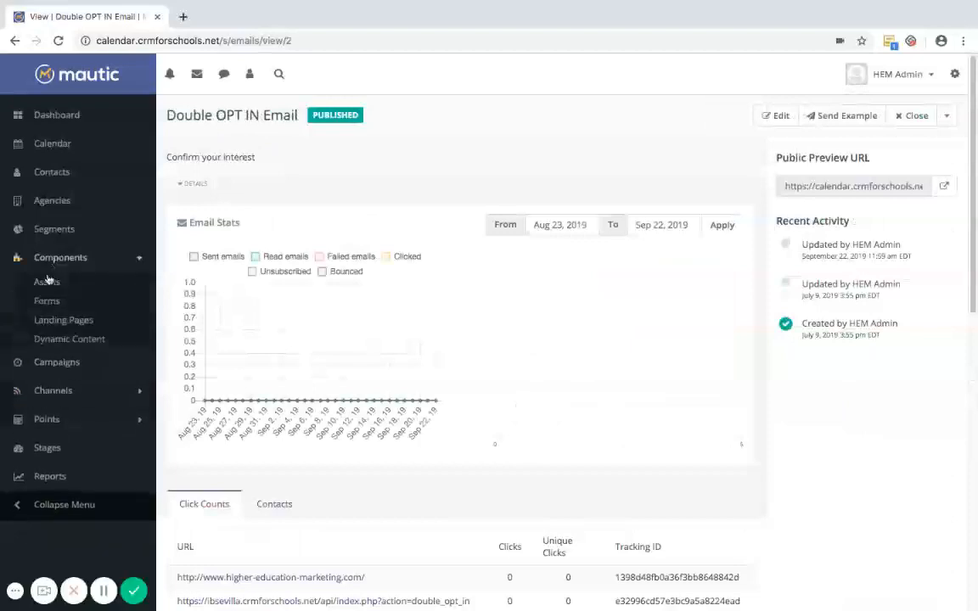
{"action": "left_click", "coordinate": [47, 283]}
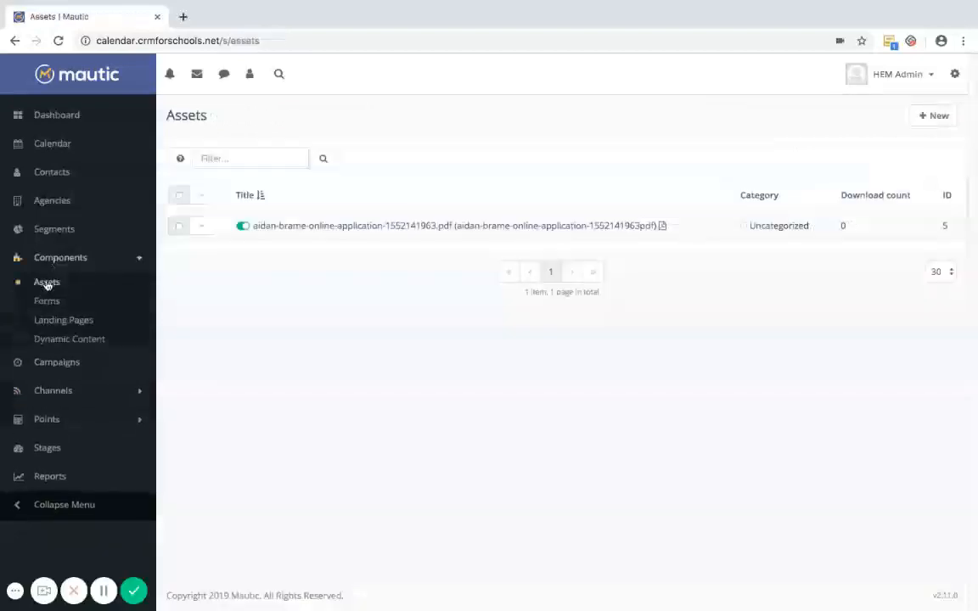
{"action": "left_click", "coordinate": [203, 229]}
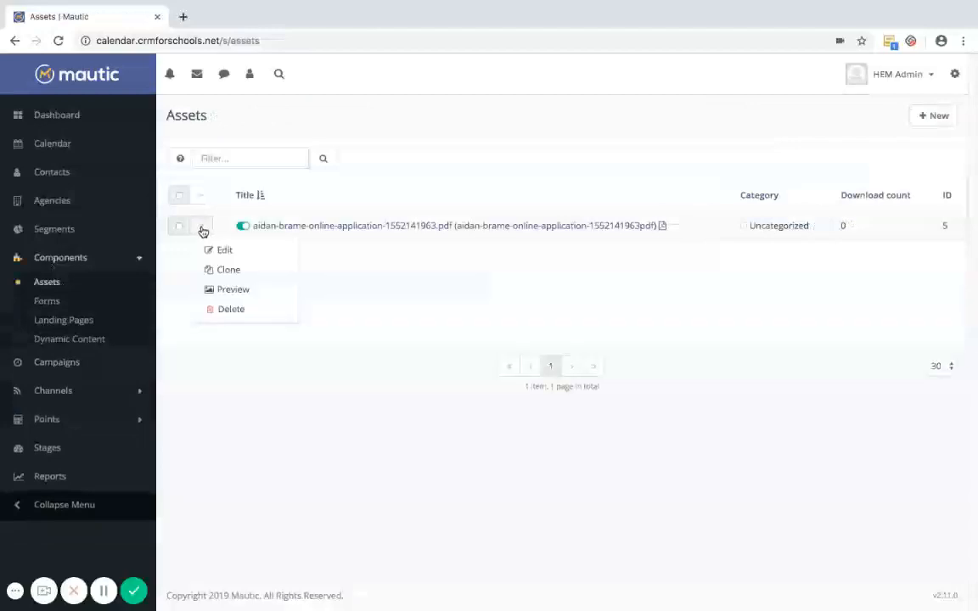
{"action": "left_click", "coordinate": [231, 310]}
{"action": "left_click", "coordinate": [512, 171]}
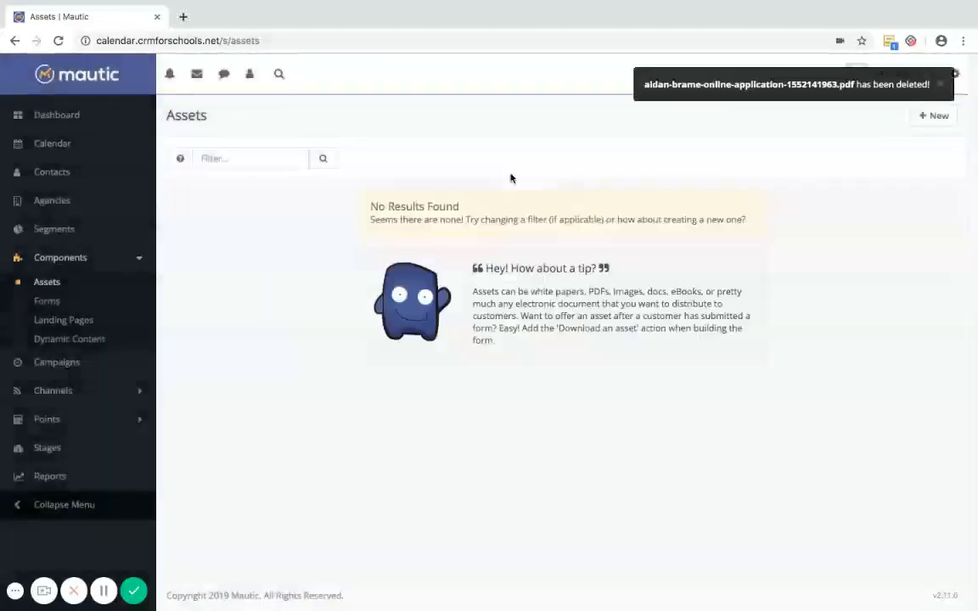